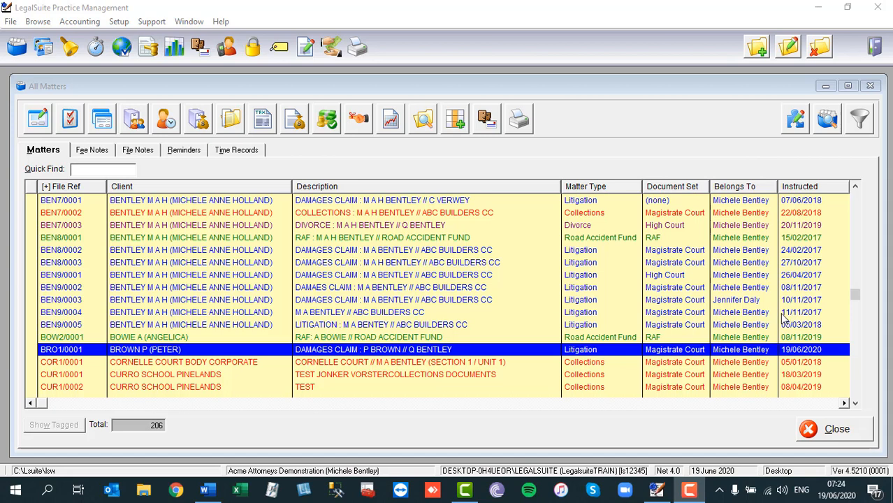
Step: Review the time records of matter BRO1/0001, and start the timer for a new timed fee
left_click(241, 151)
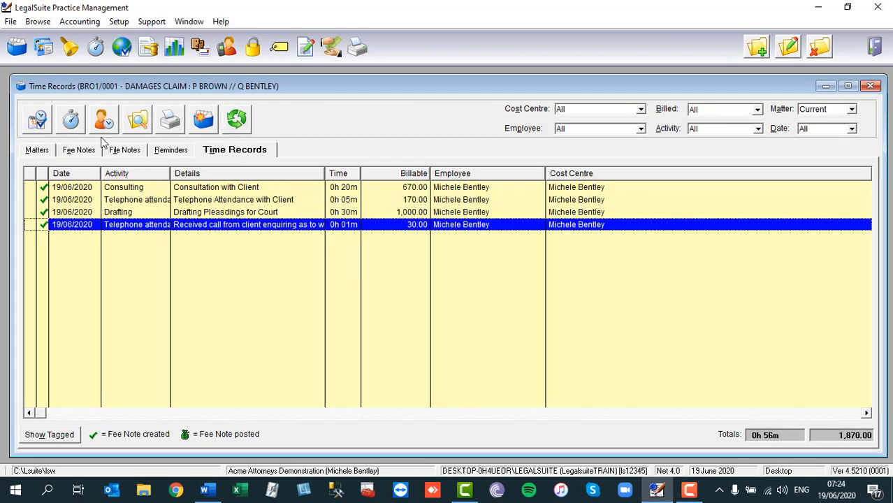
left_click(44, 151)
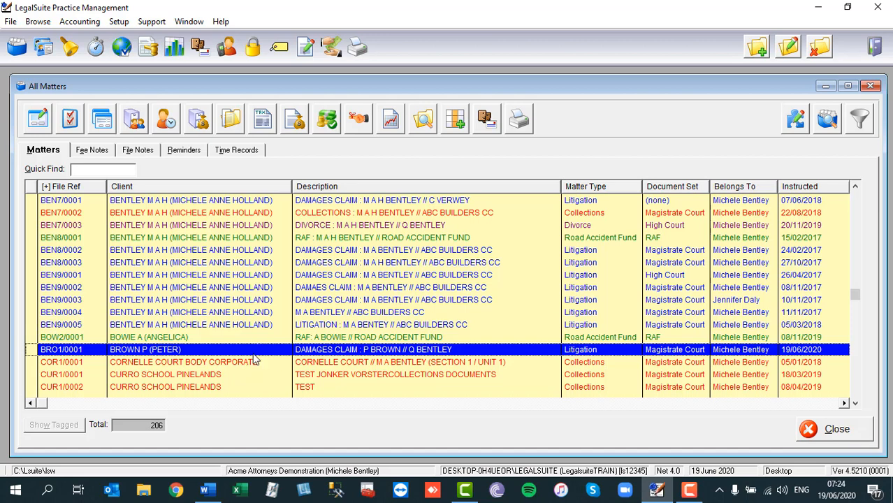
left_click(97, 53)
left_click(595, 166)
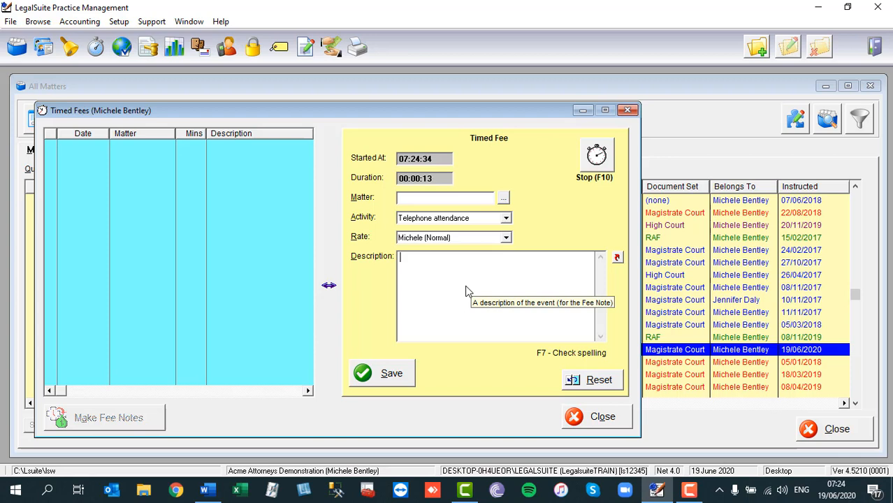
Step: Enter the timed fee's description as "Client phoned to confirm meeting with Counsel on 26 June 2020."
type("C")
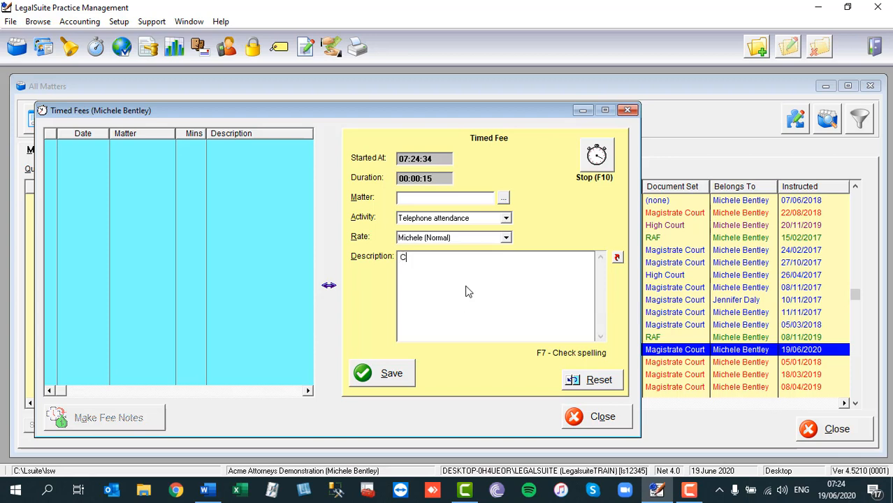
type("lient phoned to confirm a")
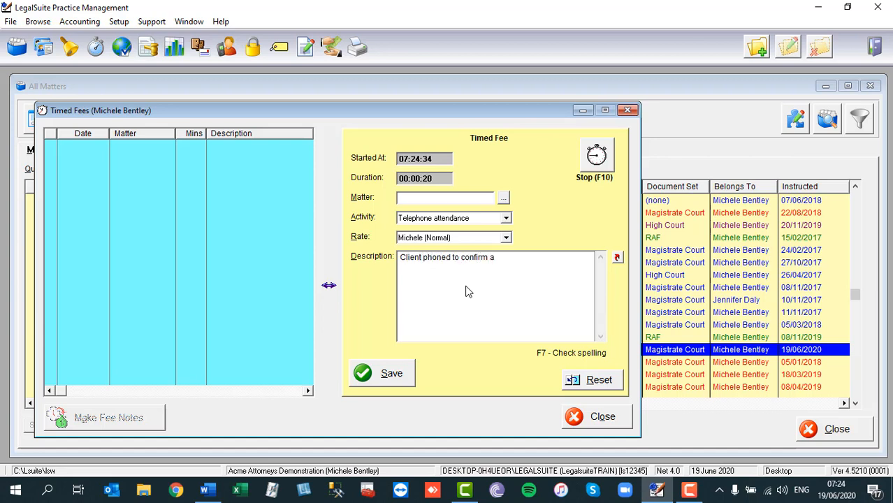
key("BackSpace")
type("meeting with Counsel")
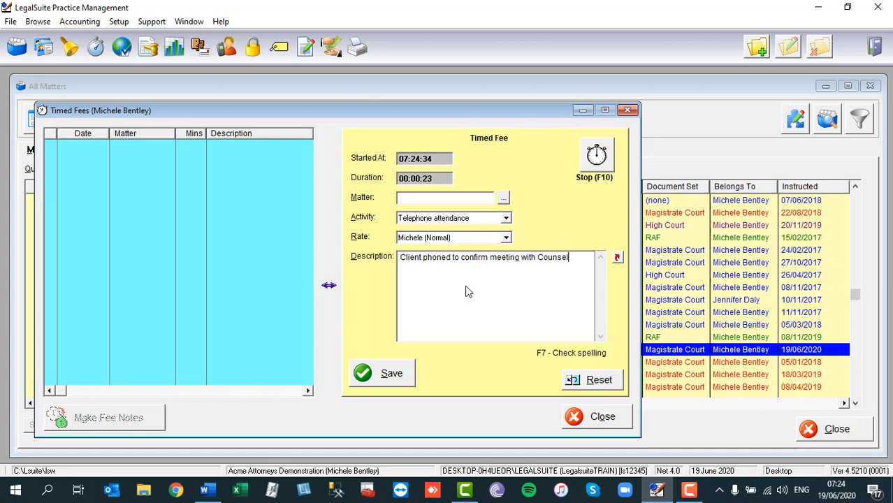
type(" on 26 June 2020.")
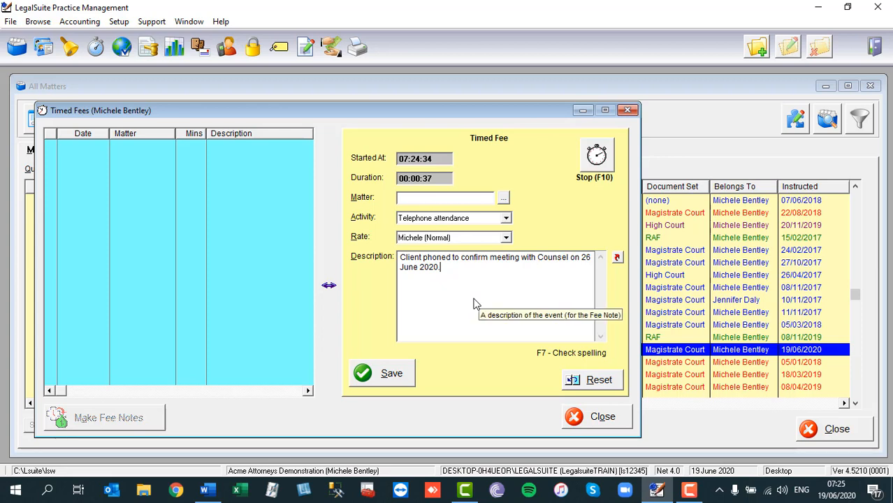
Step: Assign matter BRO1/0001 to the timed fee, finding it by the file reference "bro"
left_click(504, 200)
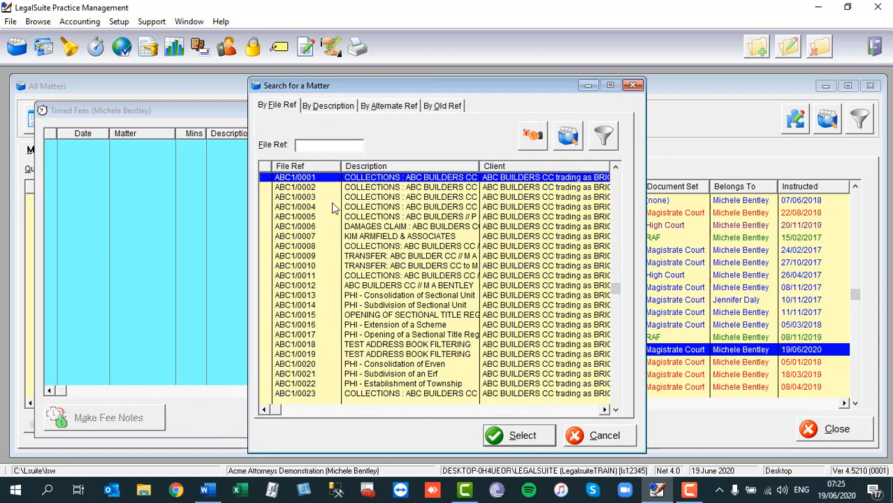
left_click(332, 107)
type("brown")
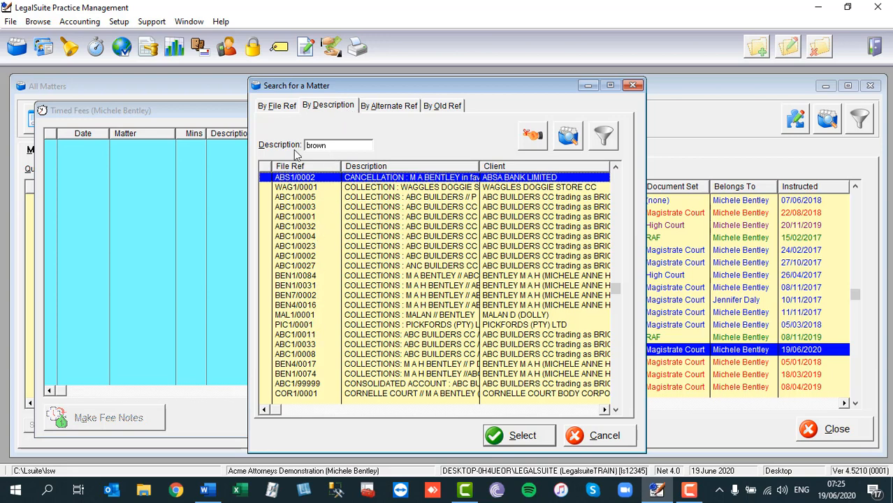
left_click_drag(338, 145, 276, 147)
left_click(280, 107)
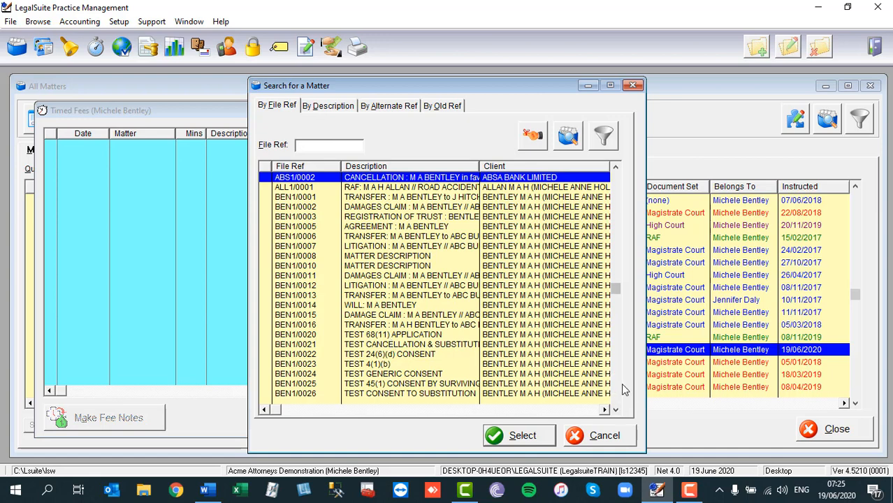
type("bro")
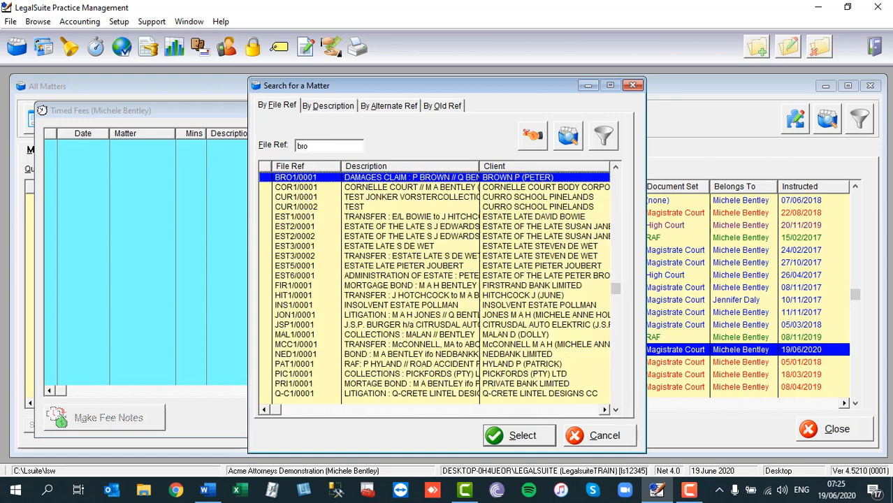
left_click(529, 437)
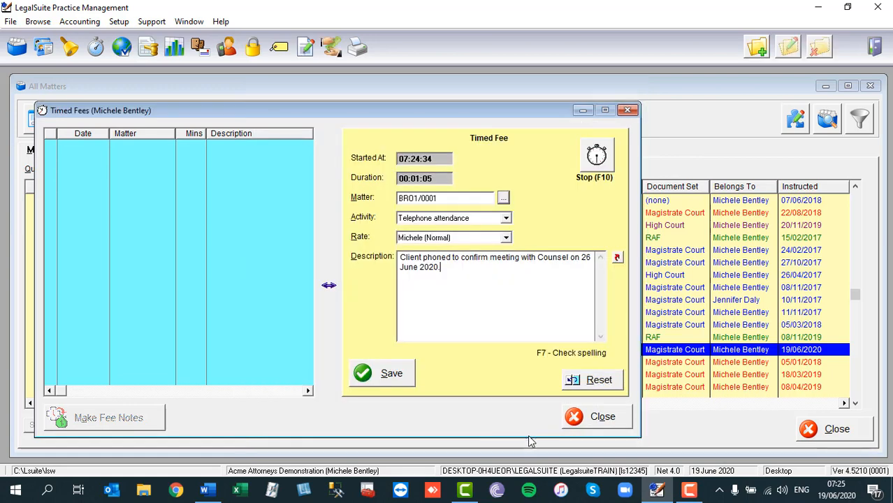
Step: Stop and save the timed fee, and make a fee note from it
left_click(599, 158)
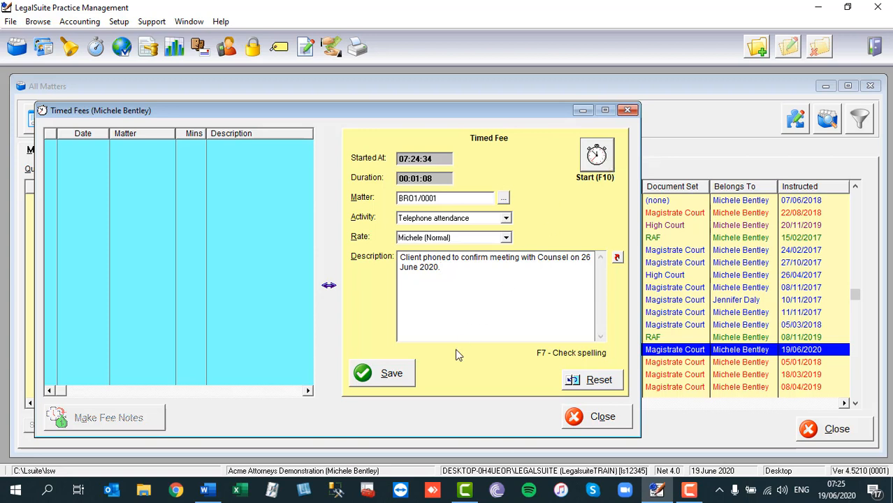
left_click(388, 376)
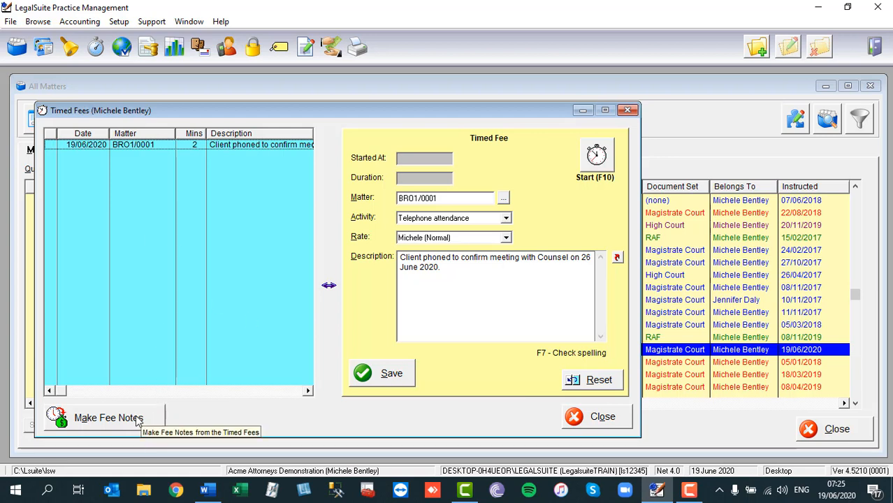
left_click(108, 418)
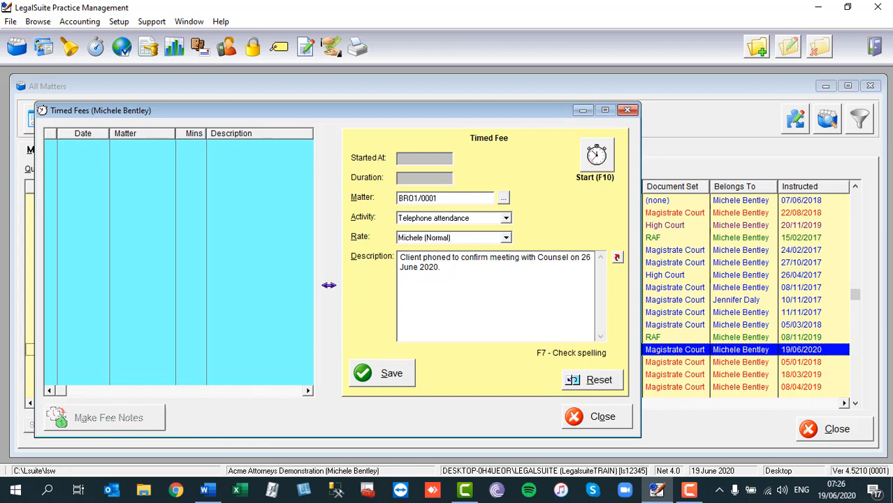
left_click(608, 419)
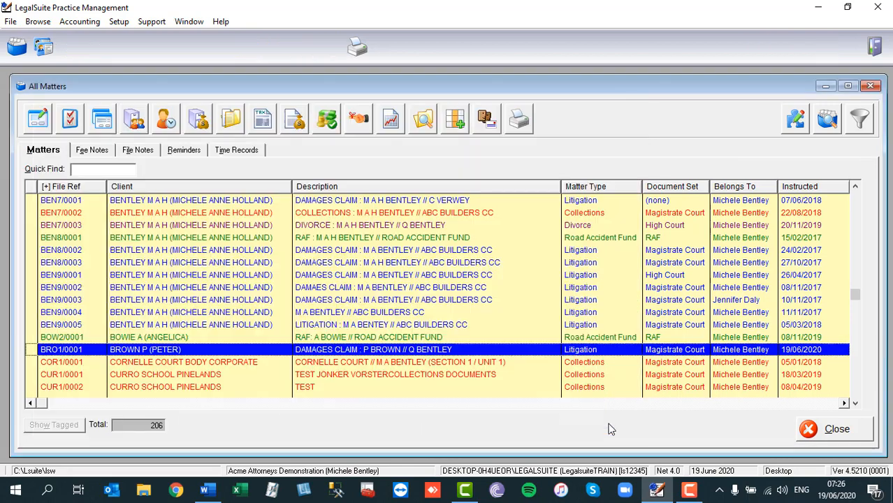
Step: Check the new phone call entry in the matter's time records and fee notes, widening the fee note Description column to read it in full
left_click(238, 151)
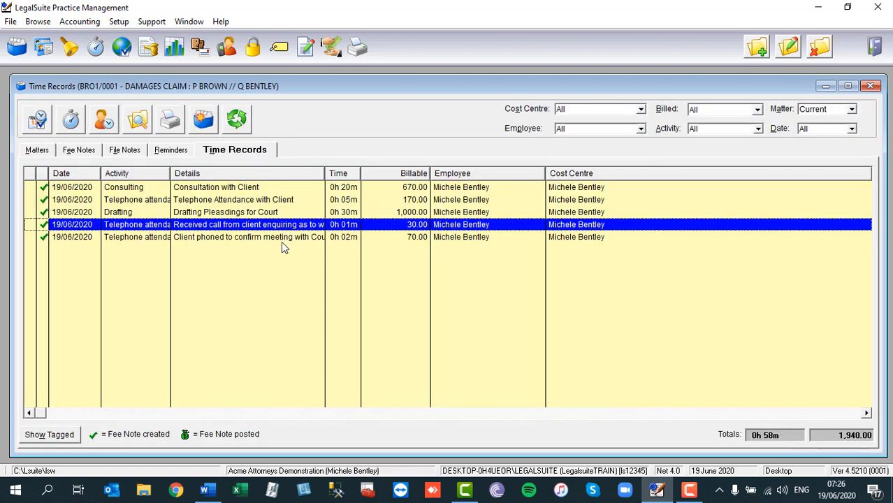
left_click(284, 238)
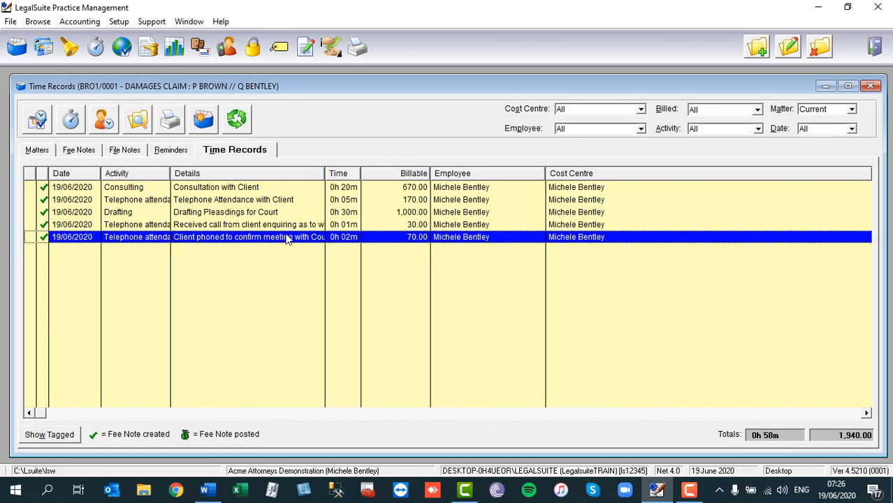
left_click(91, 151)
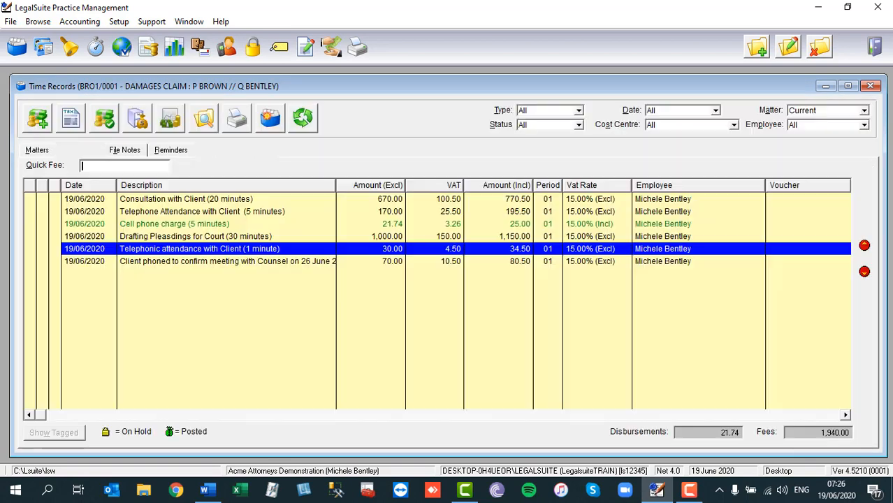
left_click(213, 266)
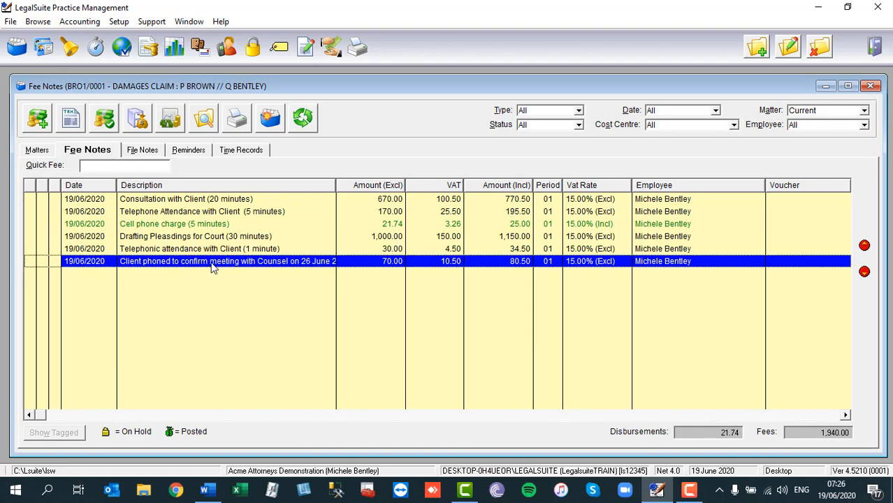
left_click_drag(336, 186, 444, 195)
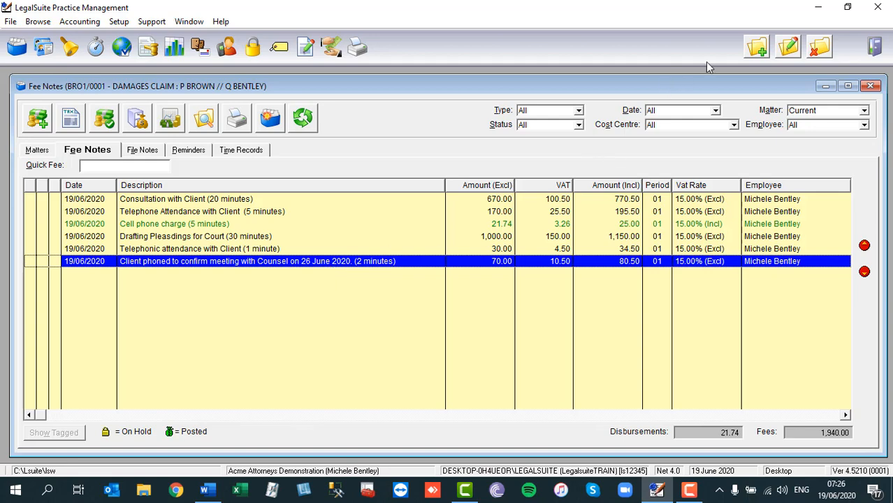
Step: Change the description of the newly made fee note to "Telephonic consultation with Client (2 minutes)" and save it
double_click(218, 263)
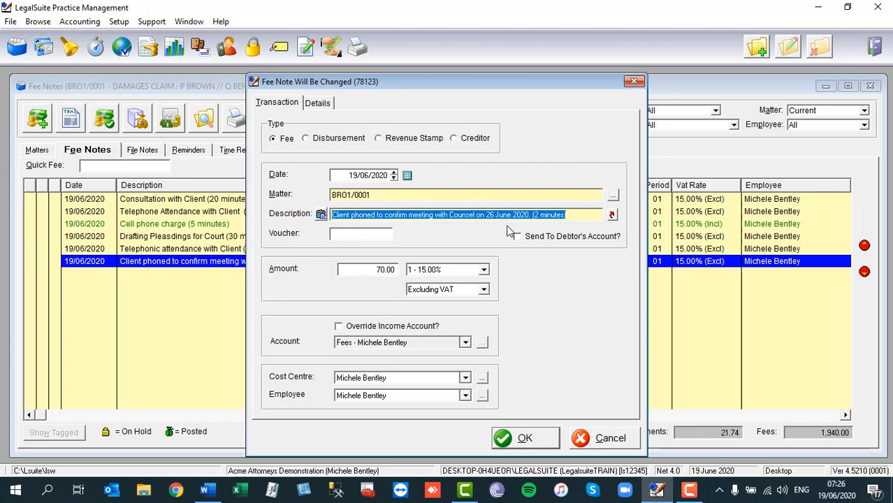
left_click(332, 215)
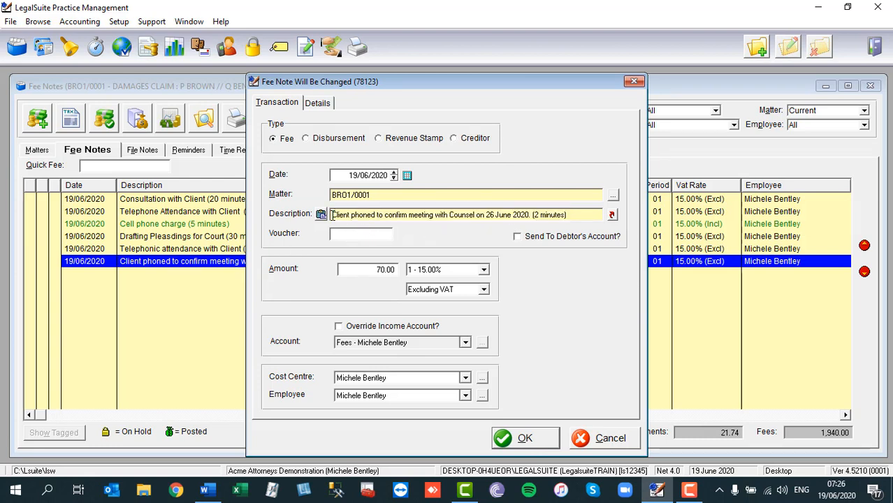
type("Telephonic")
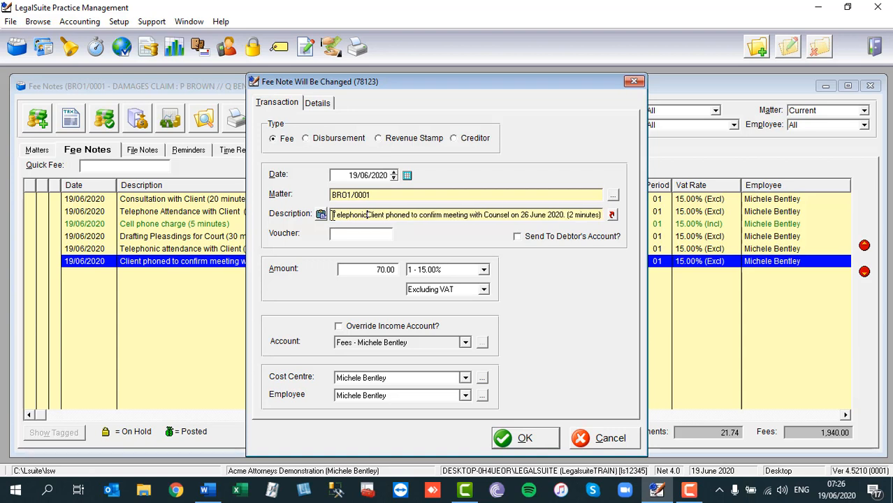
type(" consulta")
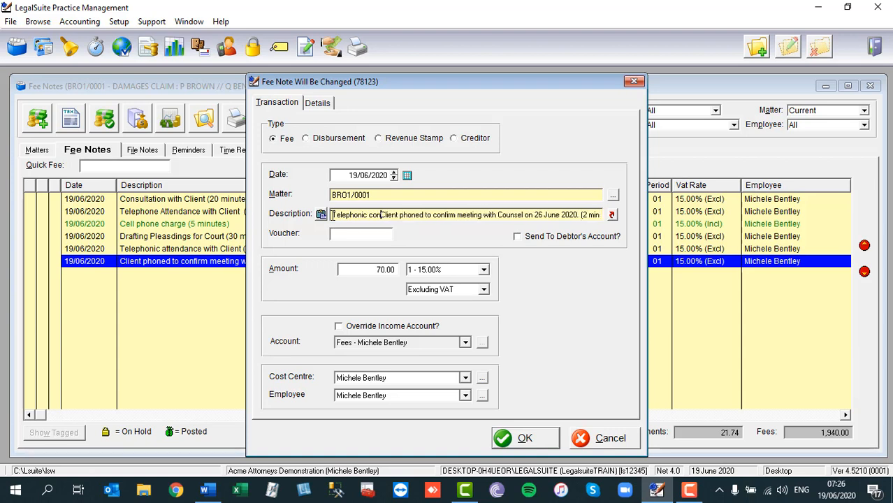
type("tion with")
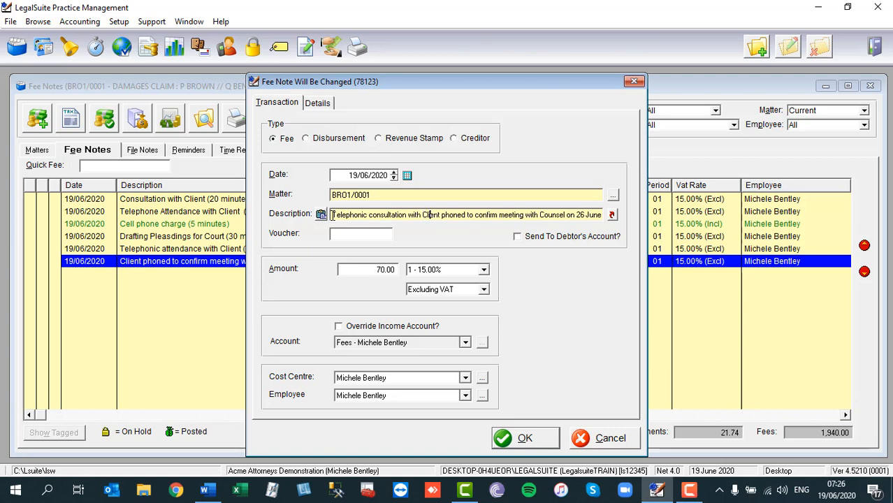
key("Delete")
key("Delete")
key("Delete")
key("Delete")
key("Delete")
key("Delete")
key("Delete")
key("Delete")
key("Delete")
key("Delete")
key("Delete")
key("Delete")
key("Delete")
key("Delete")
key("Delete")
key("Delete")
key("Delete")
key("Delete")
key("Delete")
key("Delete")
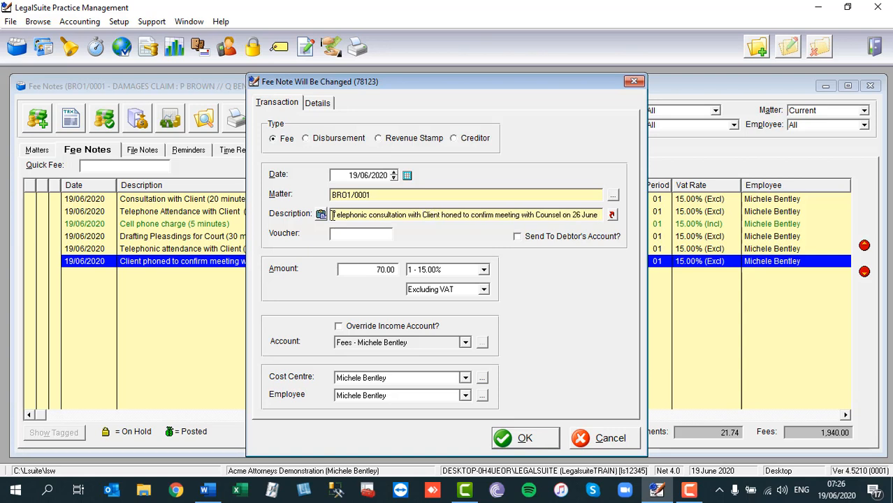
key("Delete")
key("Delete")
key("Delete")
key("Delete")
key("Delete")
key("Delete")
key("Delete")
key("Delete")
key("Delete")
key("Delete")
key("Delete")
key("Delete")
key("Delete")
key("Delete")
key("Delete")
key("Delete")
key("Delete")
key("Delete")
key("Delete")
key("Delete")
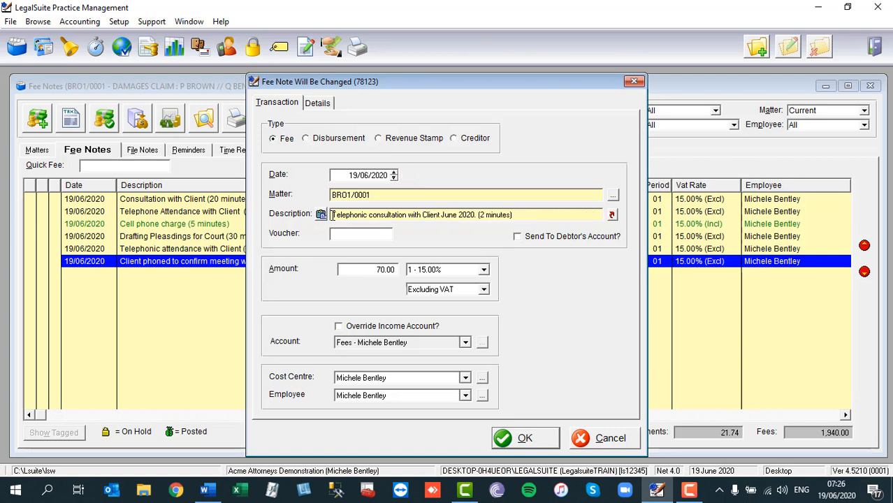
key("Delete")
key("Delete")
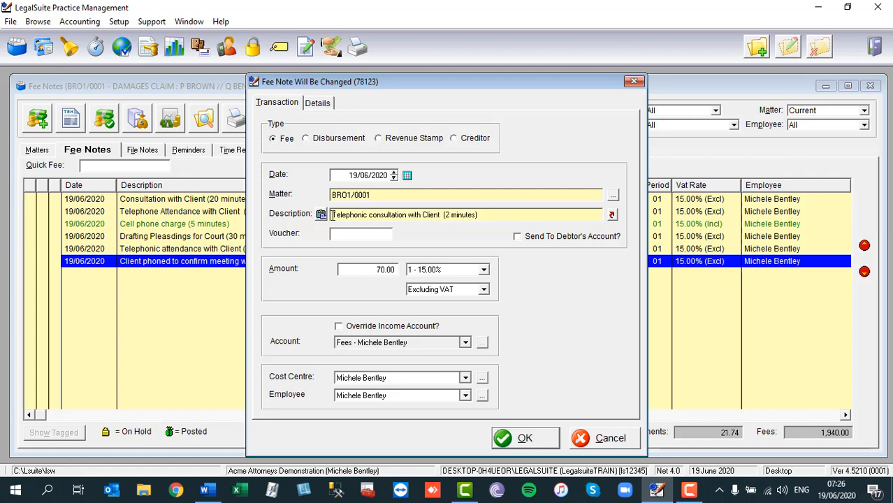
left_click(557, 439)
Step: Compare the phone call's full description in the time records and file notes with the edited fee note
left_click(238, 153)
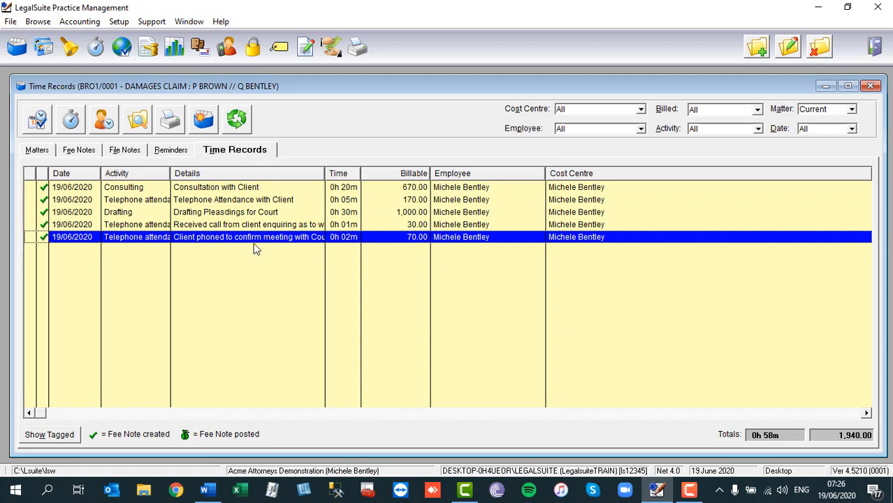
left_click_drag(325, 170, 415, 171)
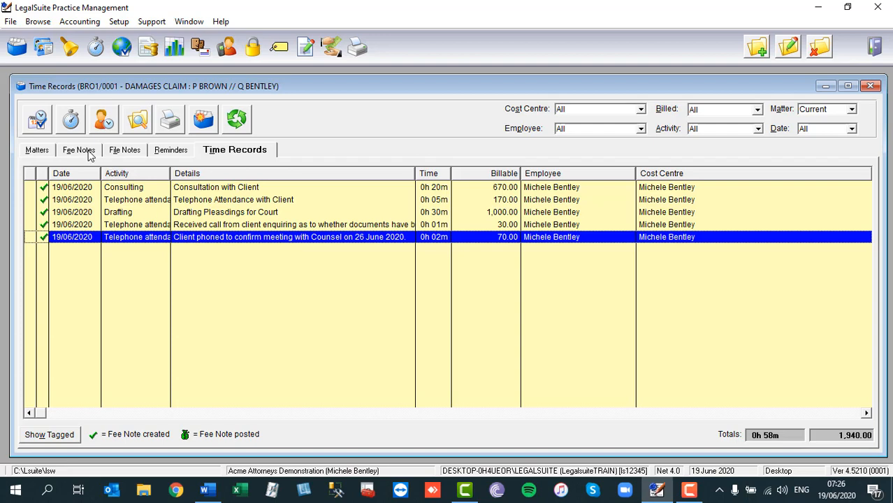
left_click(122, 151)
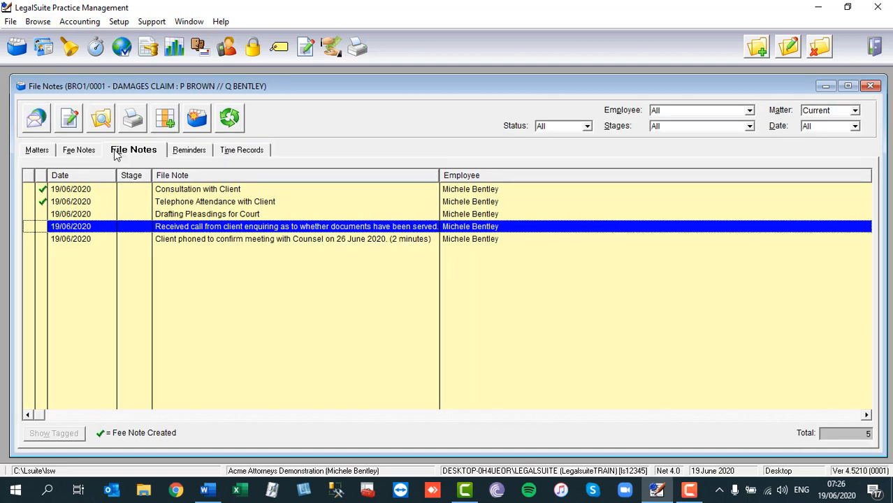
left_click(260, 240)
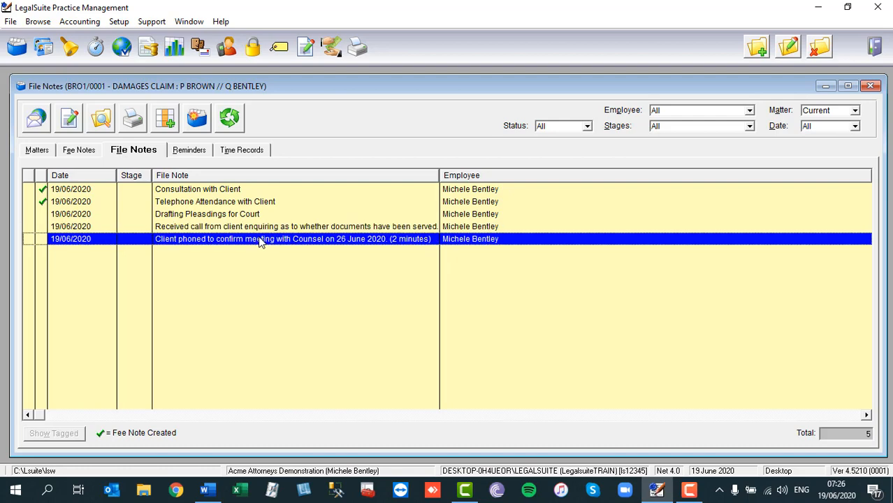
left_click(81, 150)
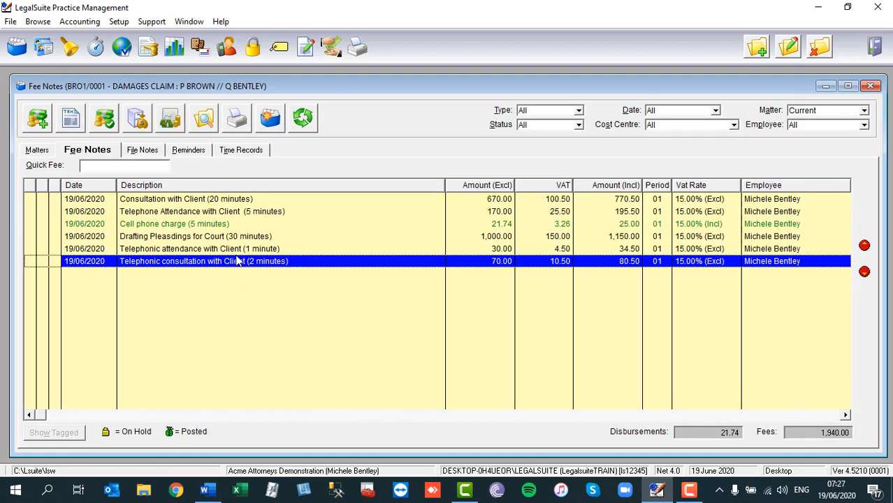